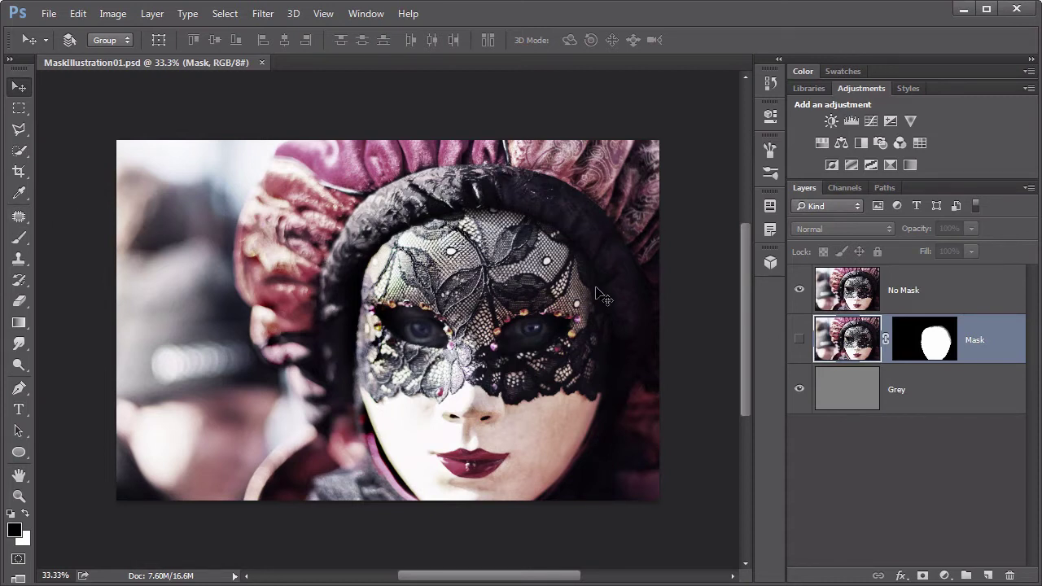
Hide the No Mask layer and show the Mask layer so only the masked face appears on grey
left_click(912, 302)
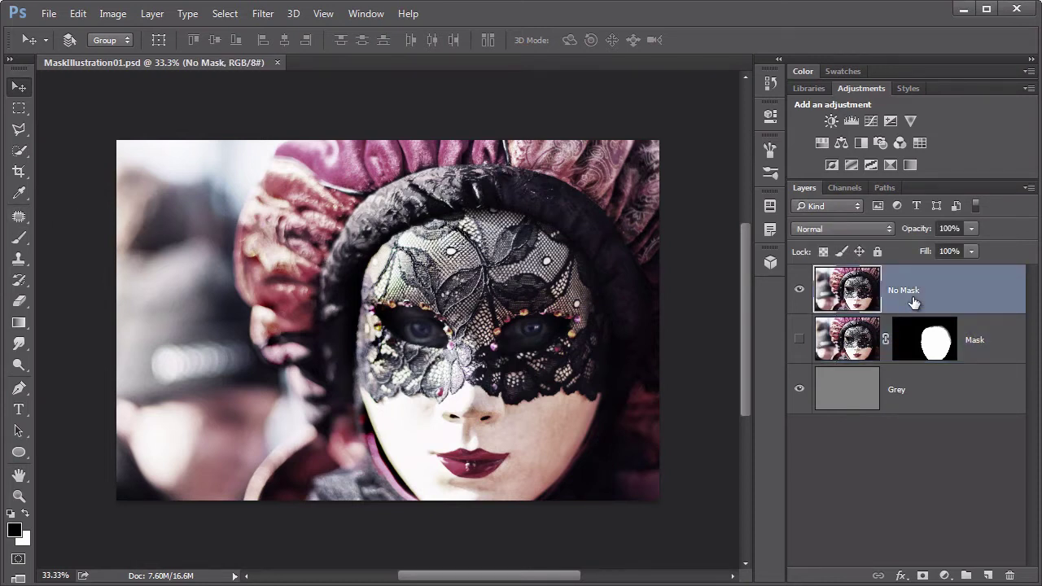
left_click(798, 289)
left_click(798, 339)
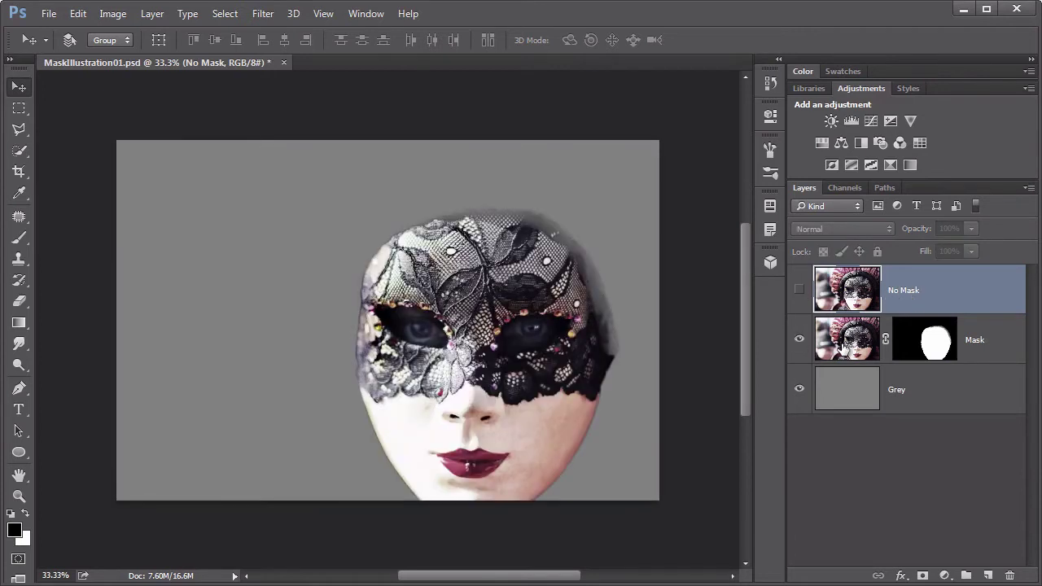
Switch between the Mask layer's mask and pixel thumbnails, briefly showing then re-hiding the unmasked photo
left_click(944, 349)
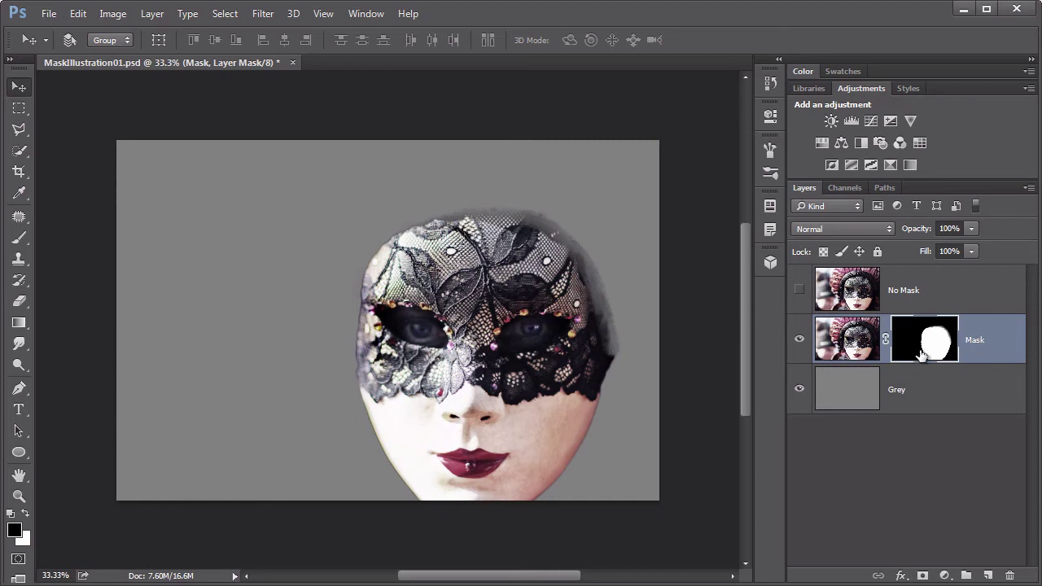
left_click(854, 350)
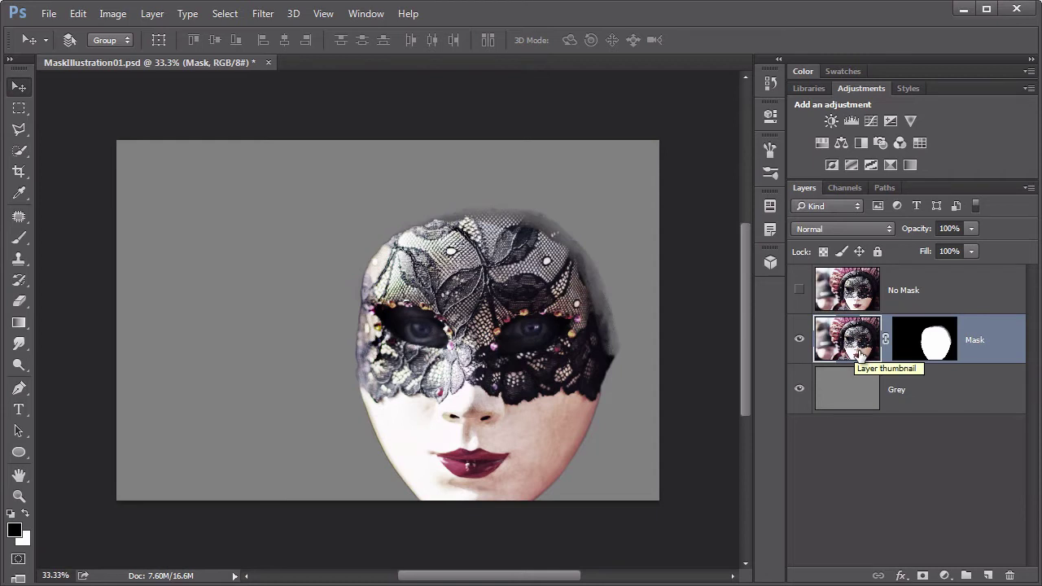
left_click(932, 345)
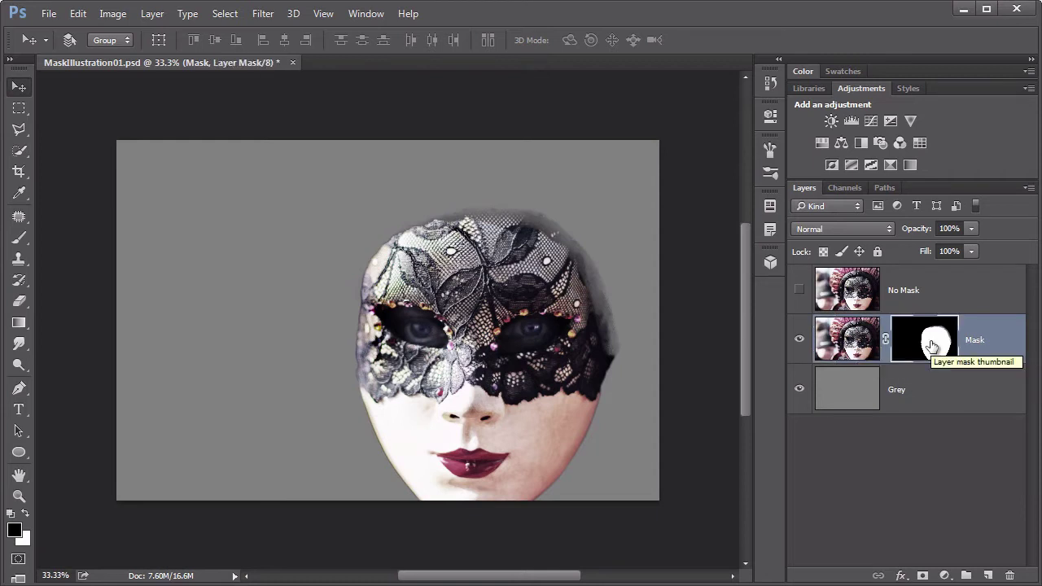
left_click(858, 355)
left_click(920, 346)
left_click(865, 355)
left_click(910, 350)
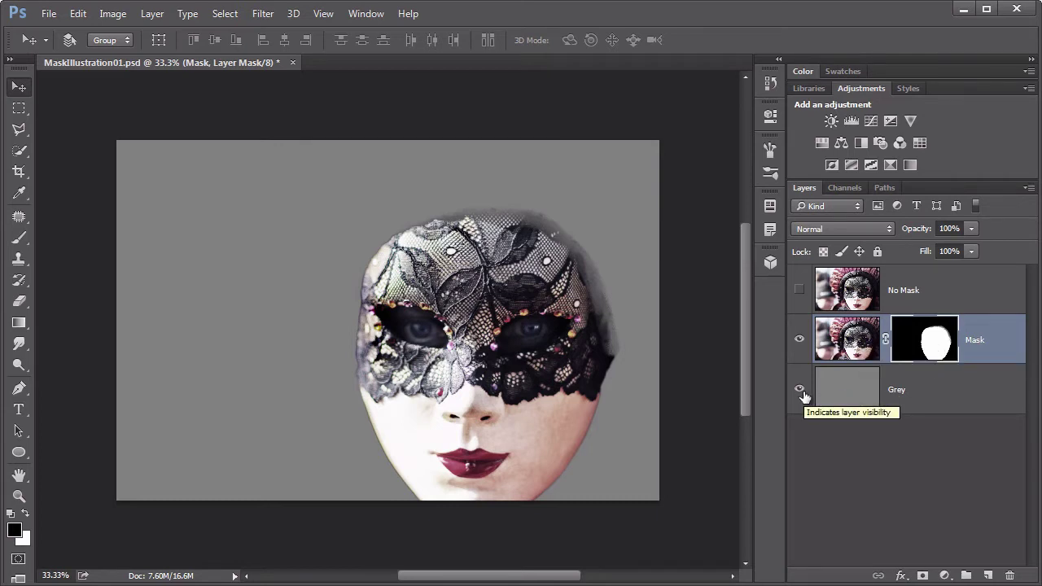
left_click(800, 290)
left_click(800, 289)
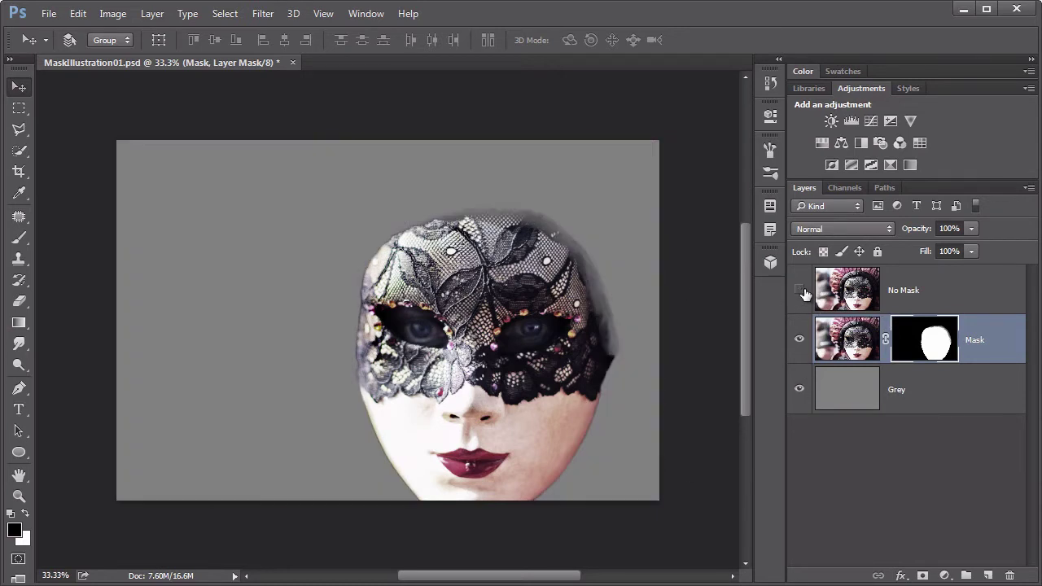
left_click(920, 342, "alt")
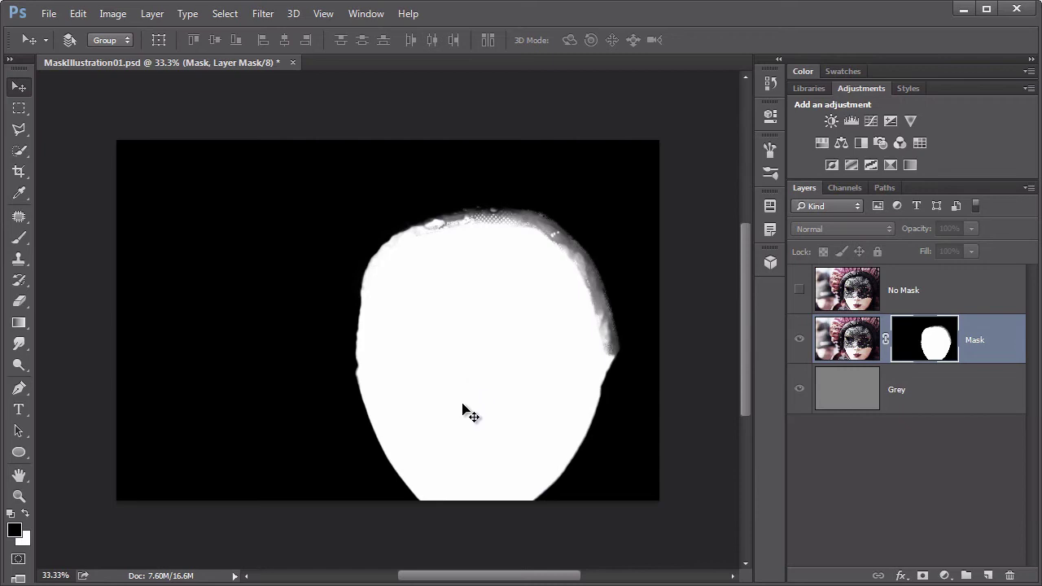
left_click(801, 342)
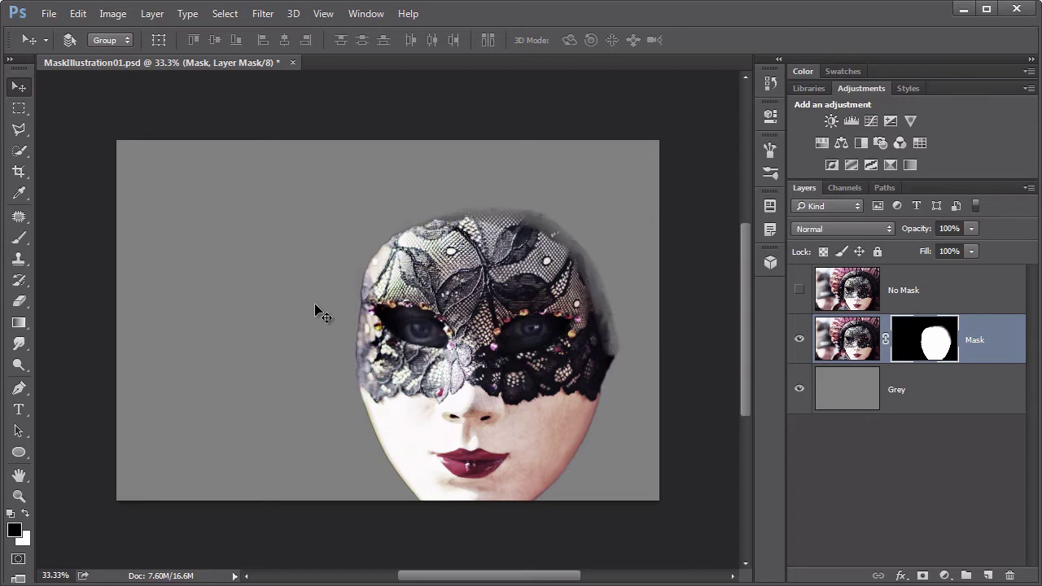
left_click(913, 346, "shift")
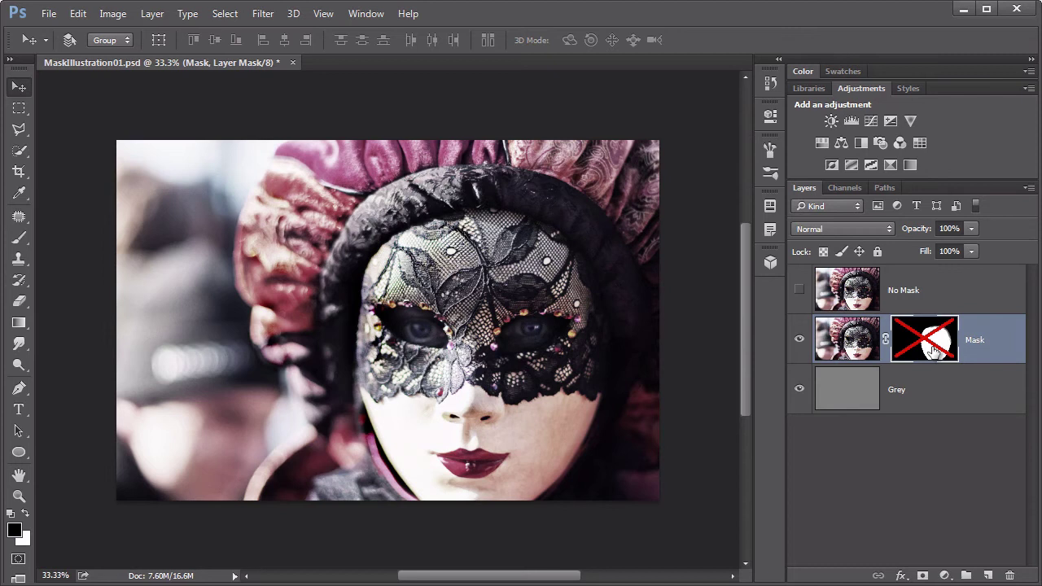
left_click(935, 349, "shift")
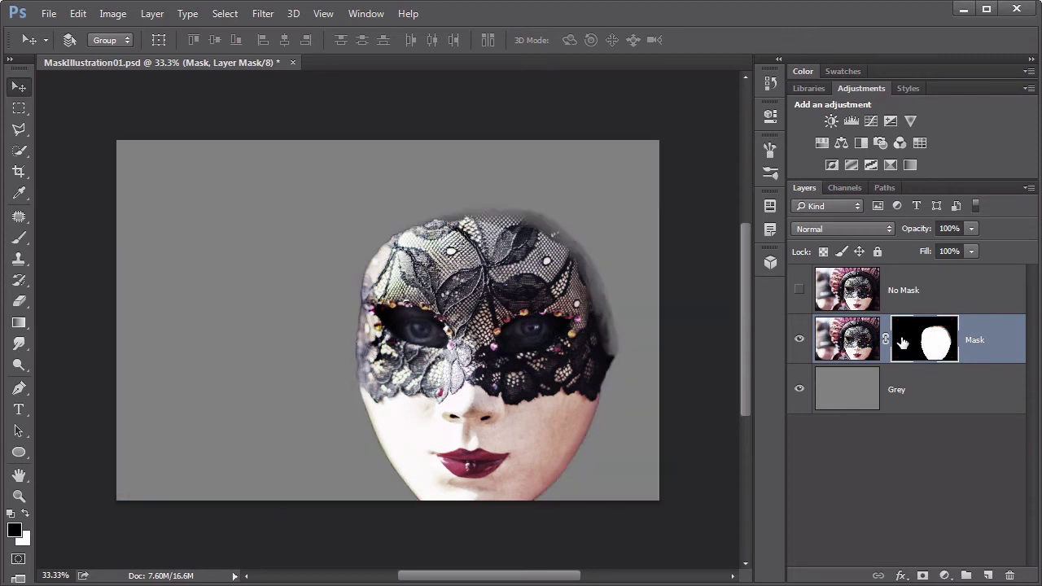
right_click(904, 342)
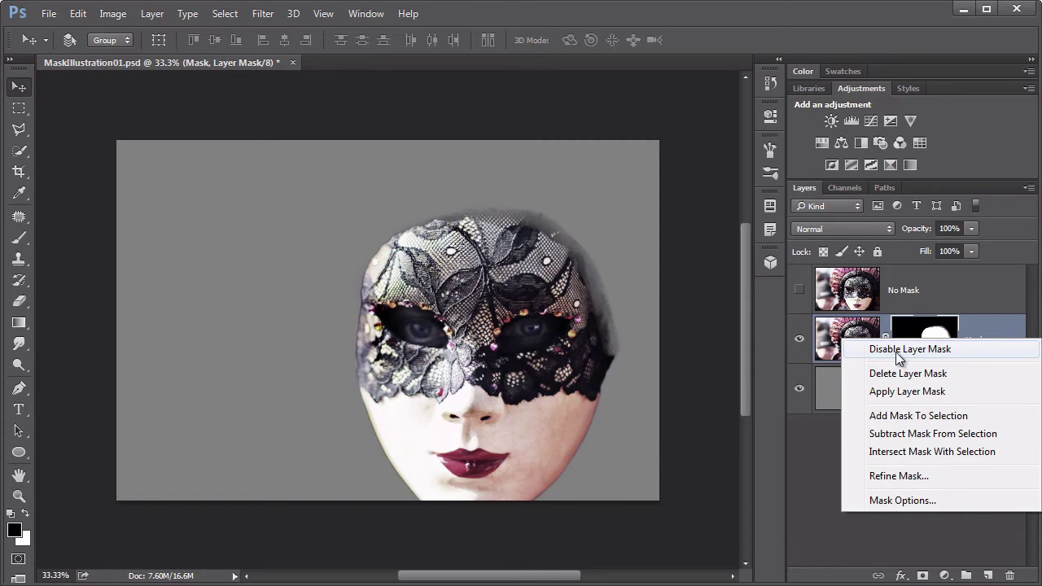
left_click(898, 358)
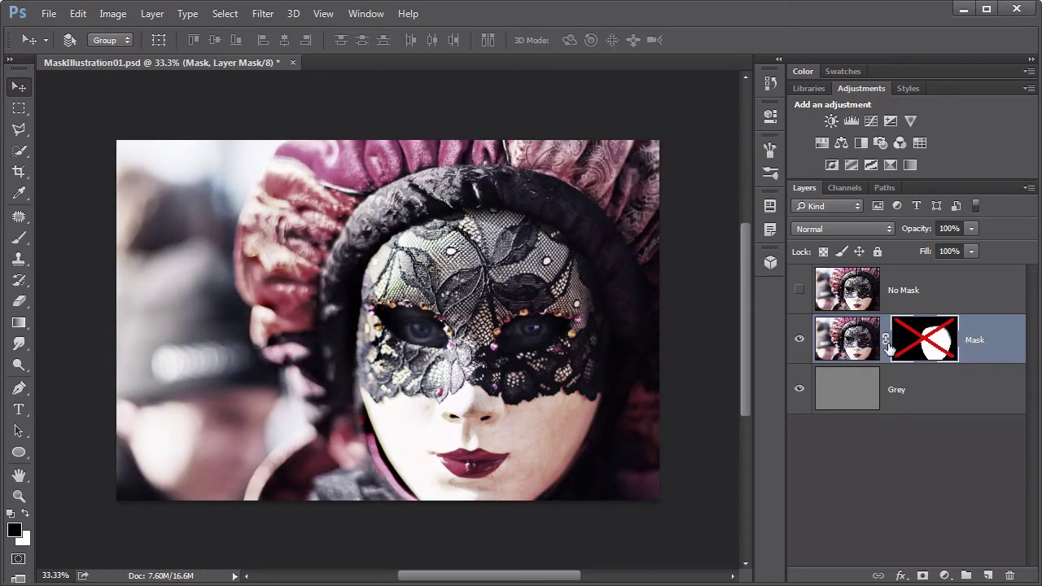
right_click(919, 350)
left_click(926, 362)
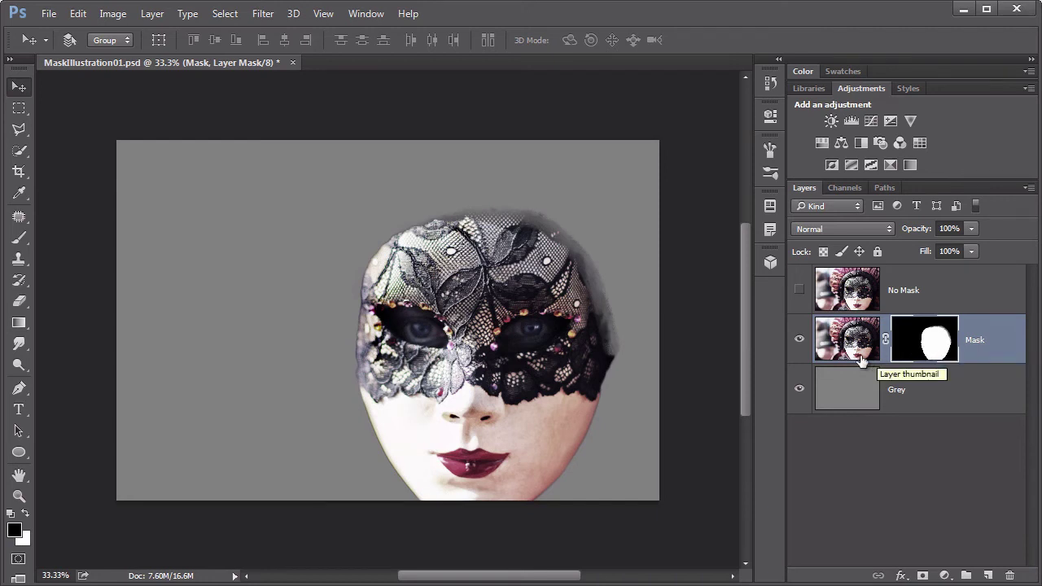
Show No Mask, then view the RGB, Red, Green, Blue and Mask Mask channels in turn
left_click(799, 288)
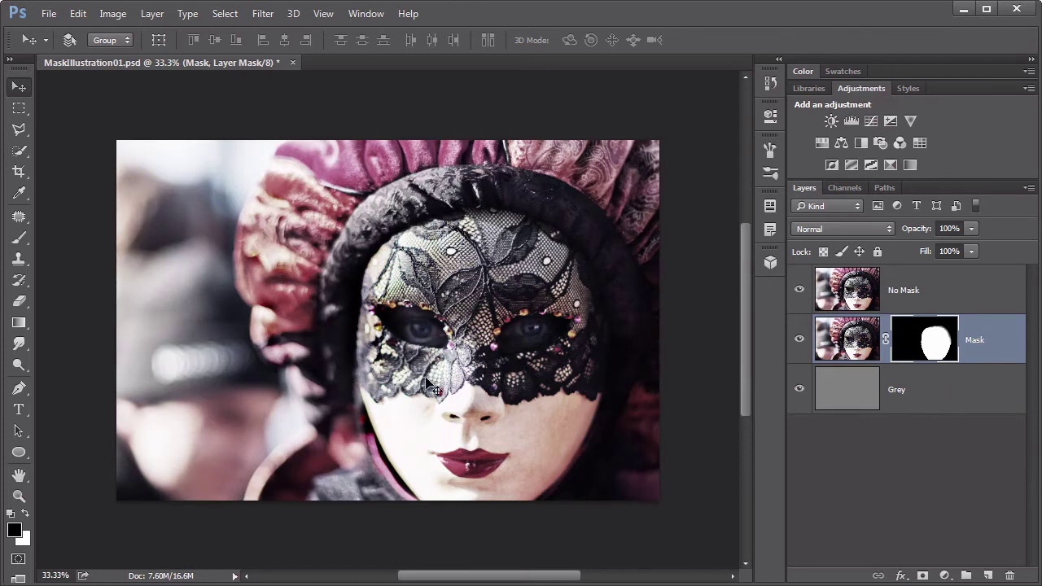
left_click(850, 186)
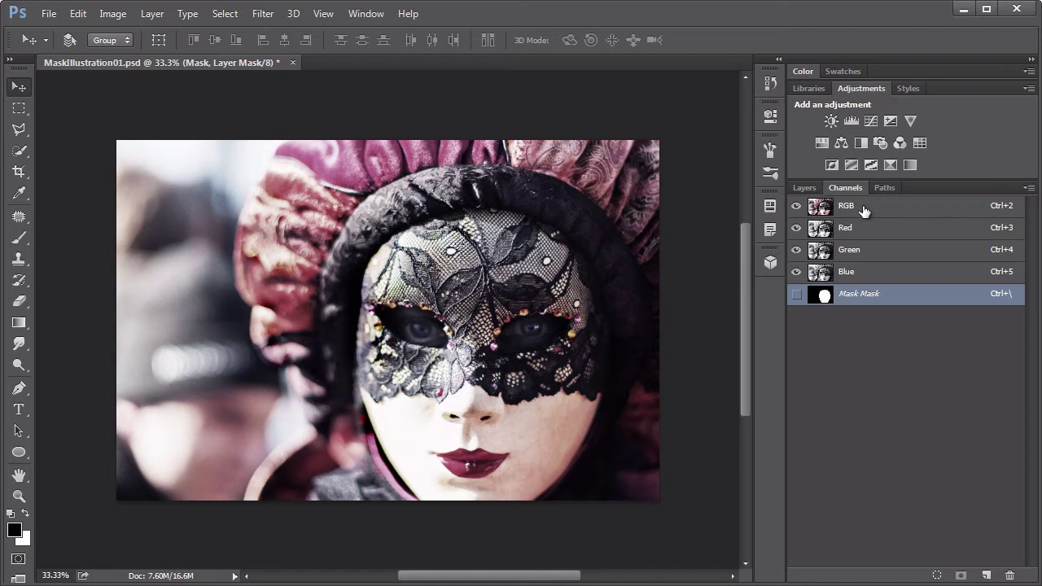
left_click(864, 210)
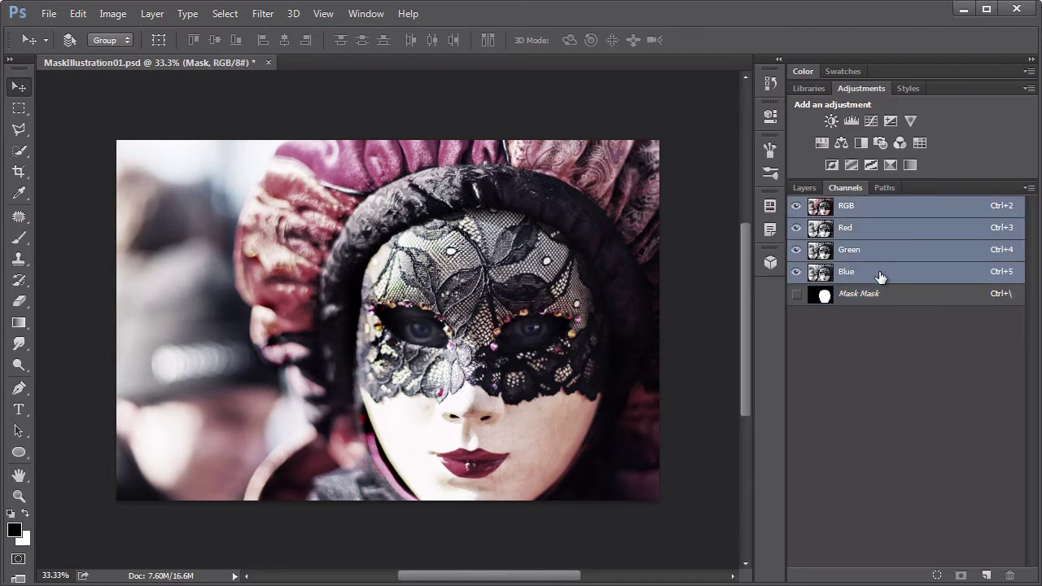
left_click(877, 232)
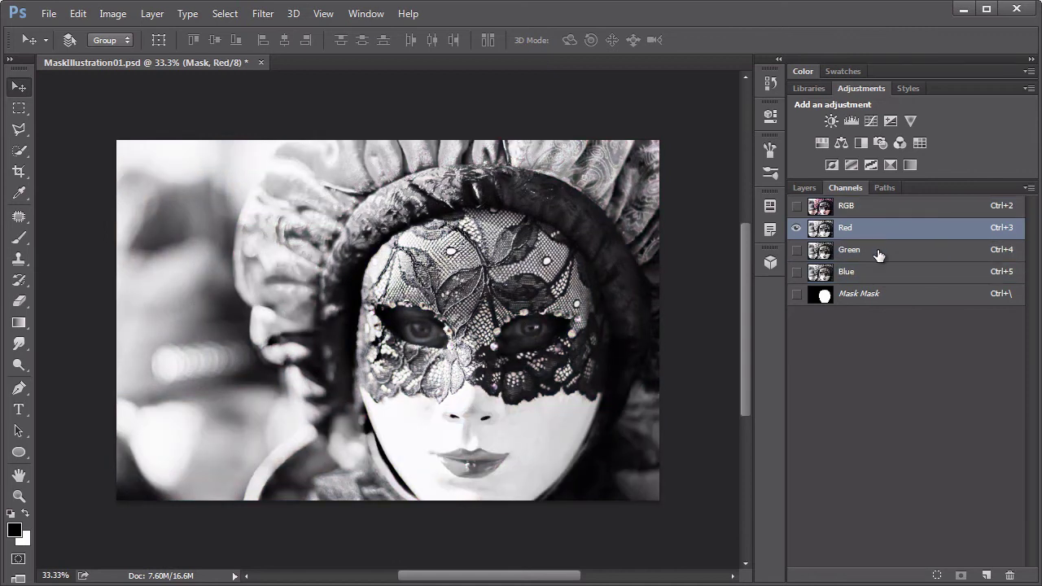
left_click(877, 252)
left_click(879, 275)
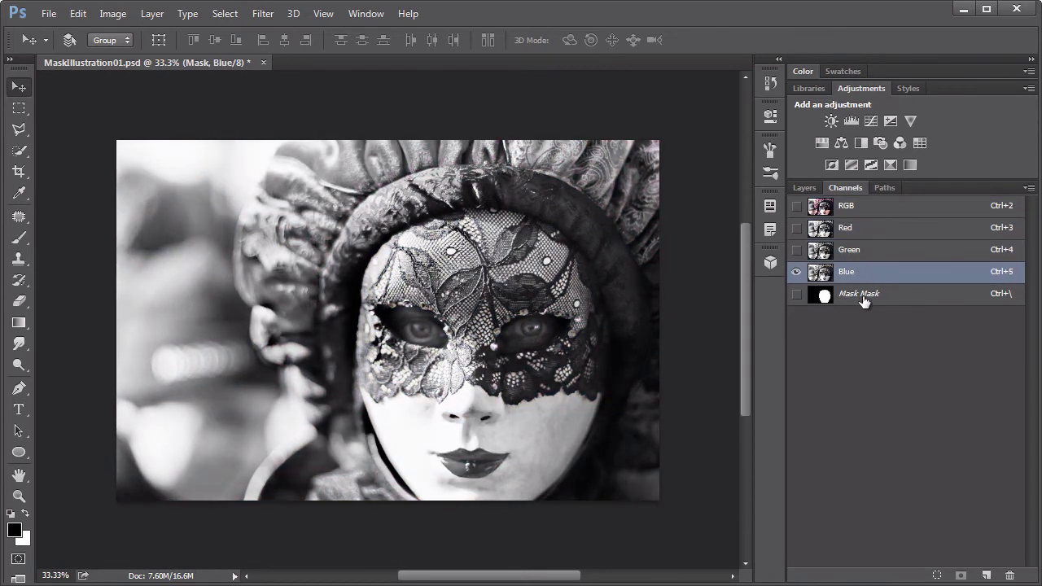
left_click(870, 296)
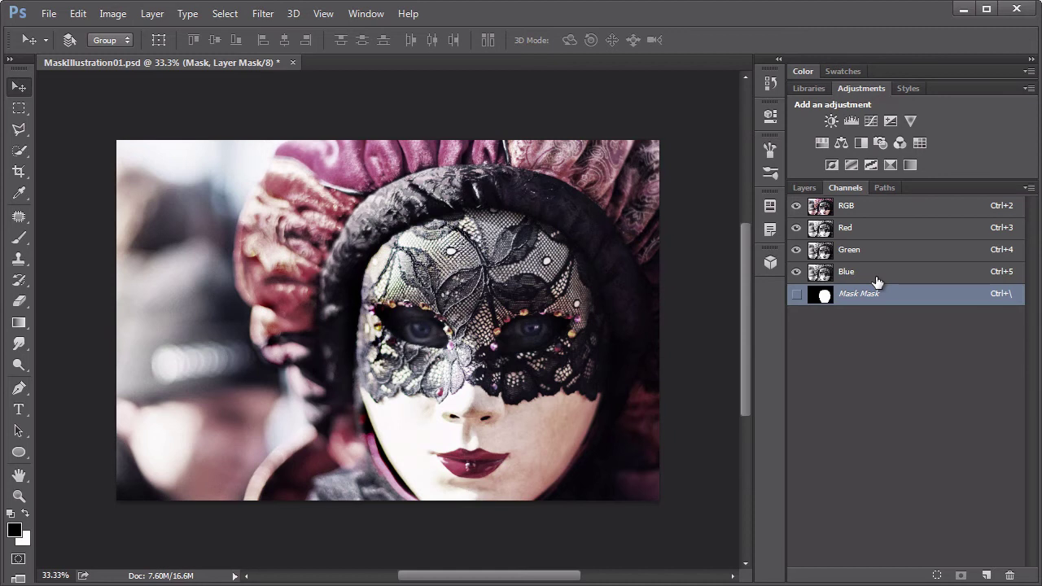
View the Red, Green and Blue channels alone in grayscale, then return to the RGB composite
left_click(882, 236)
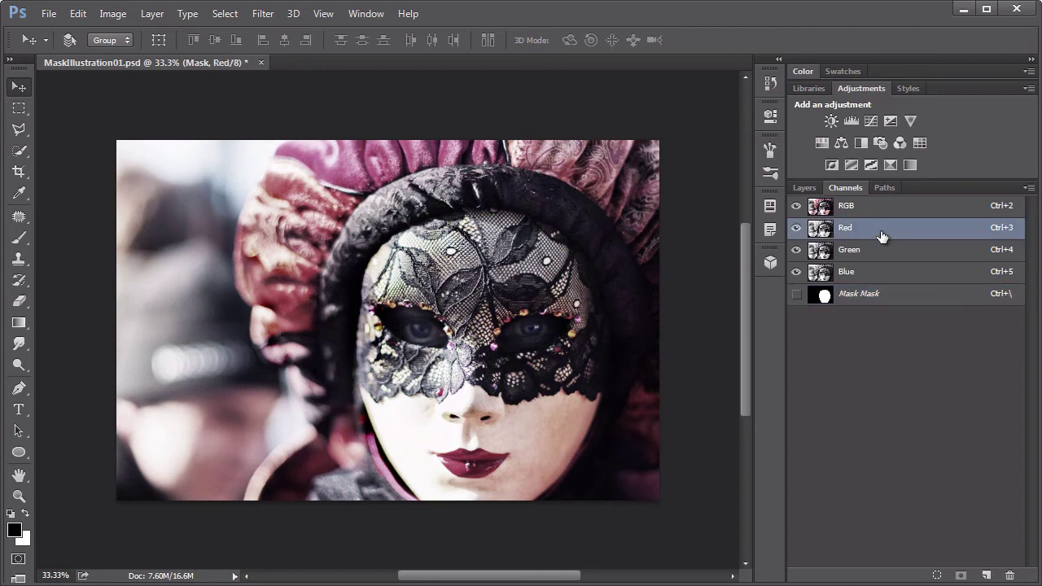
left_click(875, 234)
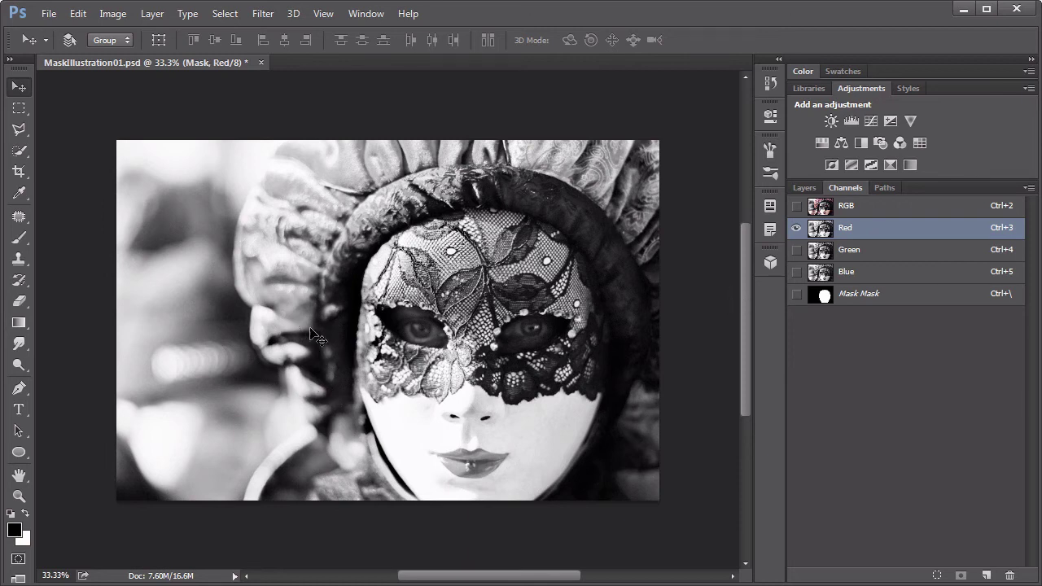
left_click(868, 252)
left_click(873, 274)
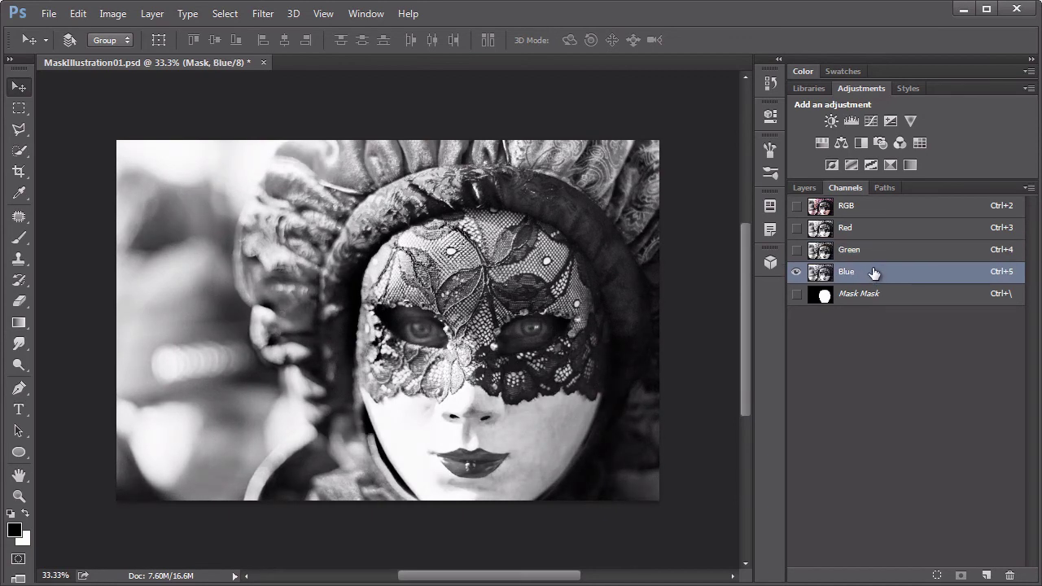
left_click(876, 214)
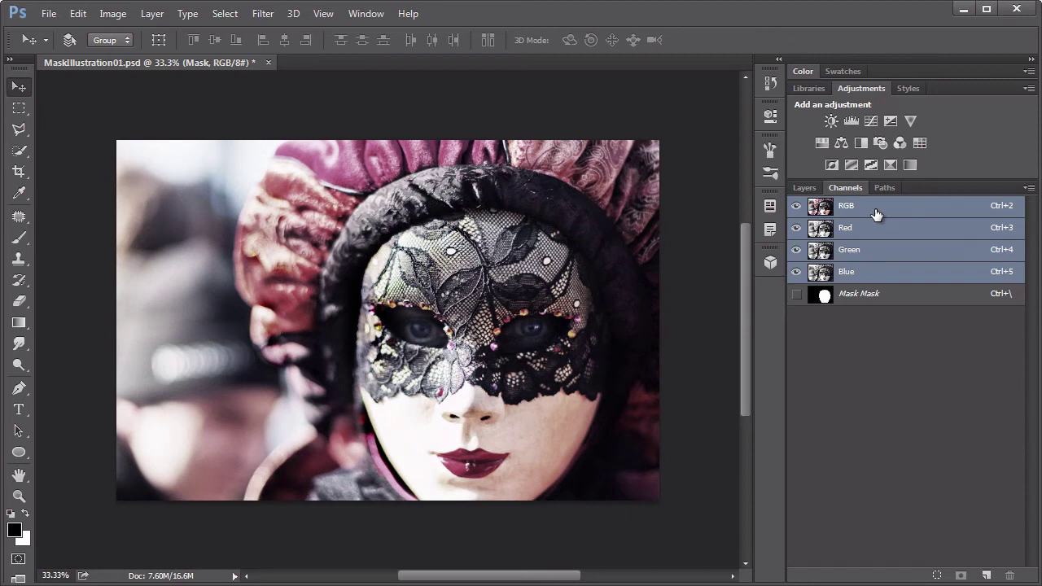
Display the Mask Mask channel alone, then restore the colour channels and hide the mask overlay
left_click(895, 296)
left_click(796, 294)
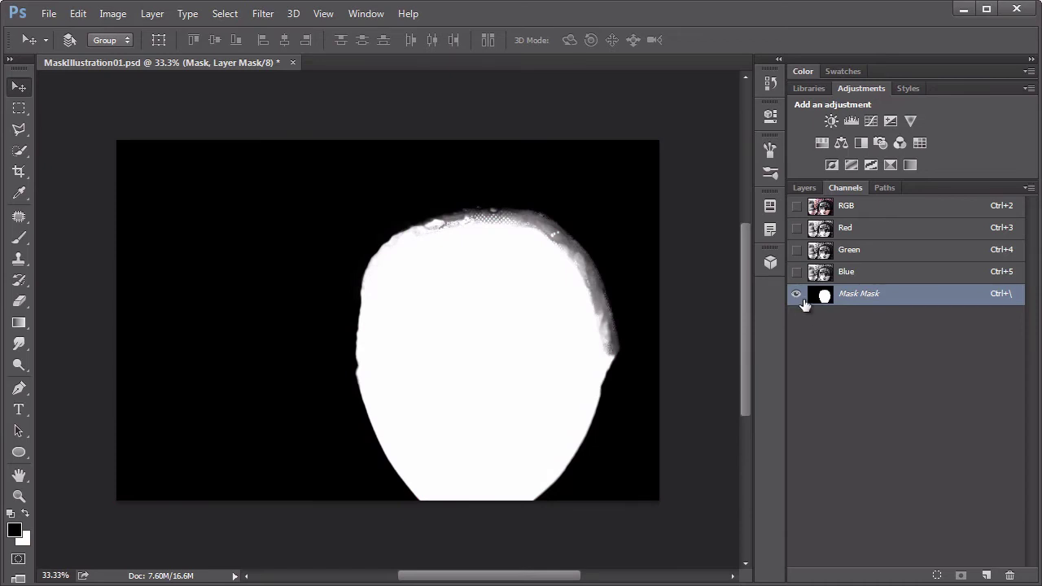
left_click_drag(797, 277, 796, 214)
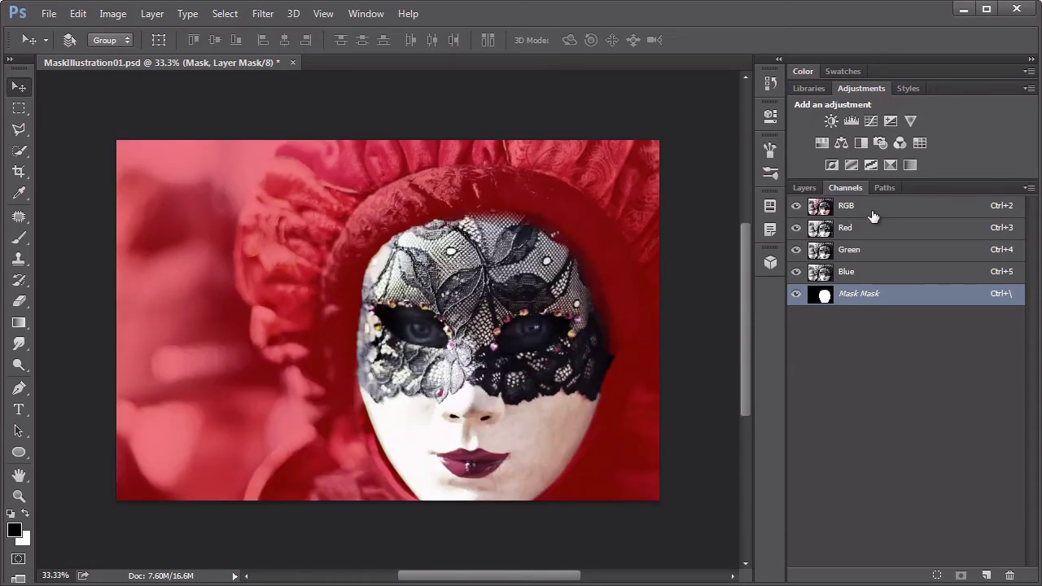
left_click(869, 217)
left_click(796, 296)
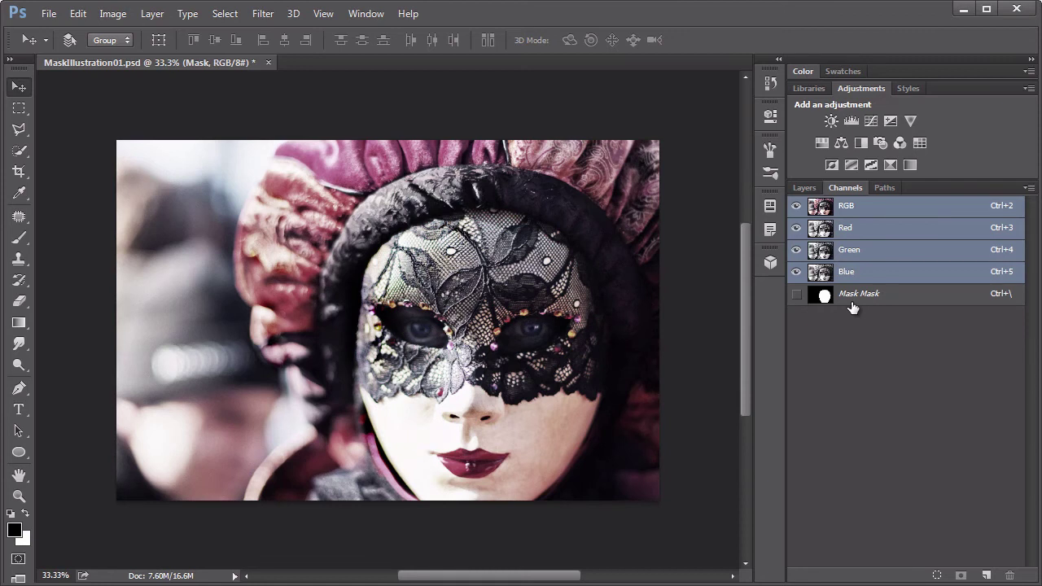
Back in the Layers list, hide No Mask, target the Mask layer's mask, and select the Brush Tool
left_click(804, 187)
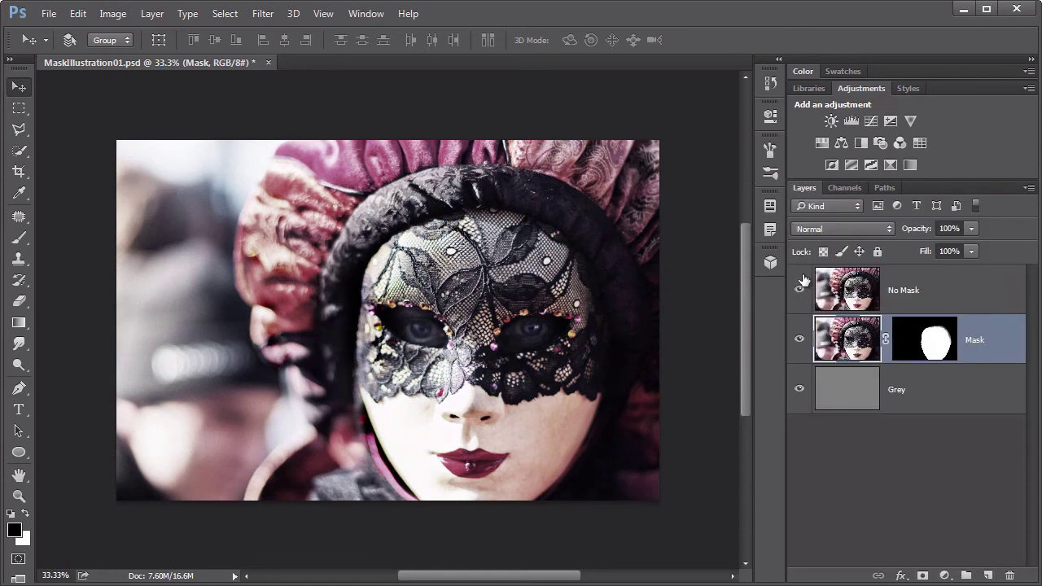
left_click(799, 291)
left_click(936, 350)
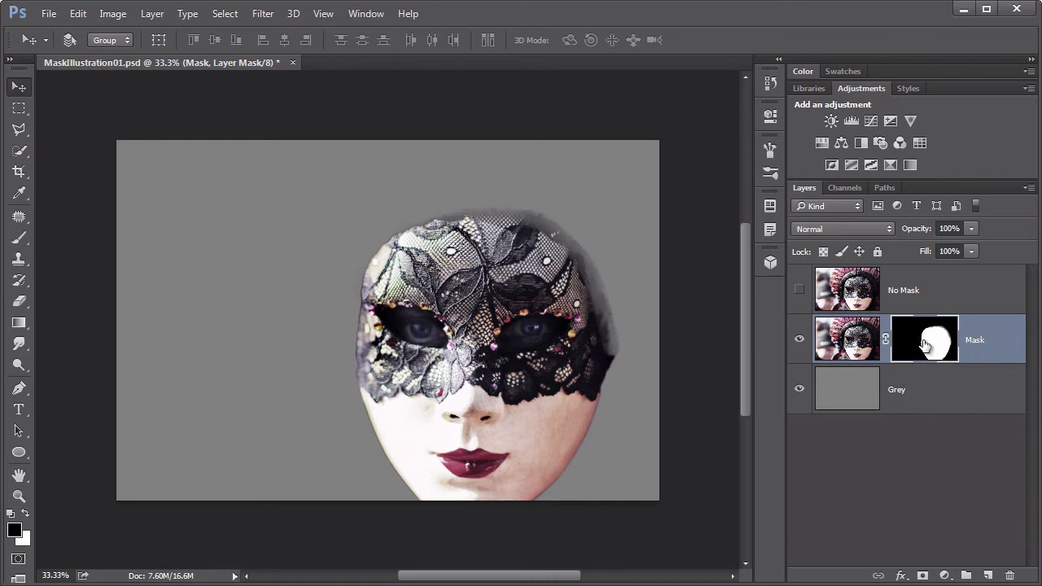
left_click(18, 242)
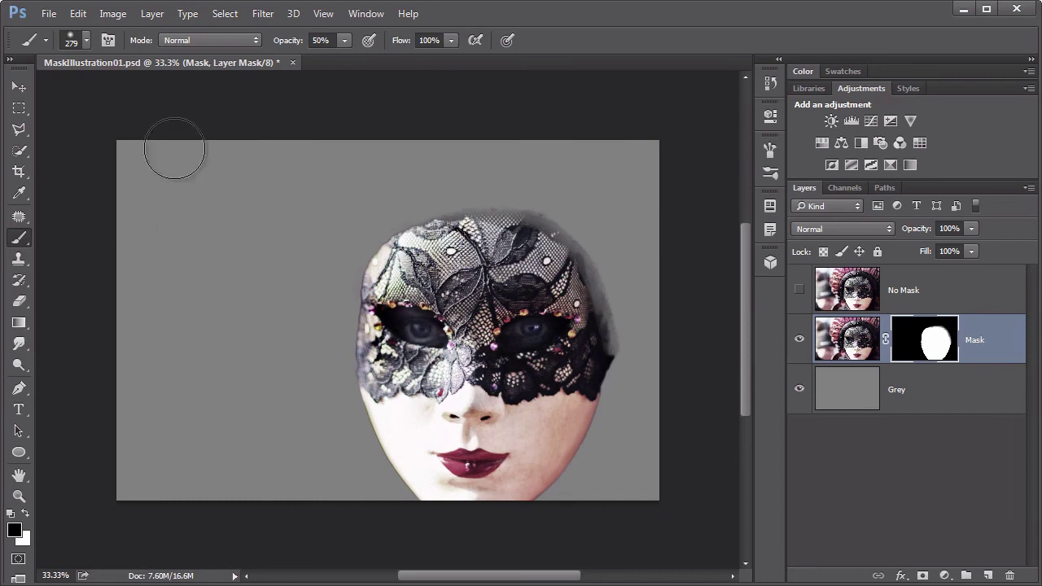
Apply Filter Gallery's Sketch > Torn Edges to the mask with Image Balance 21, Smoothness 1, Contrast 4
left_click(259, 15)
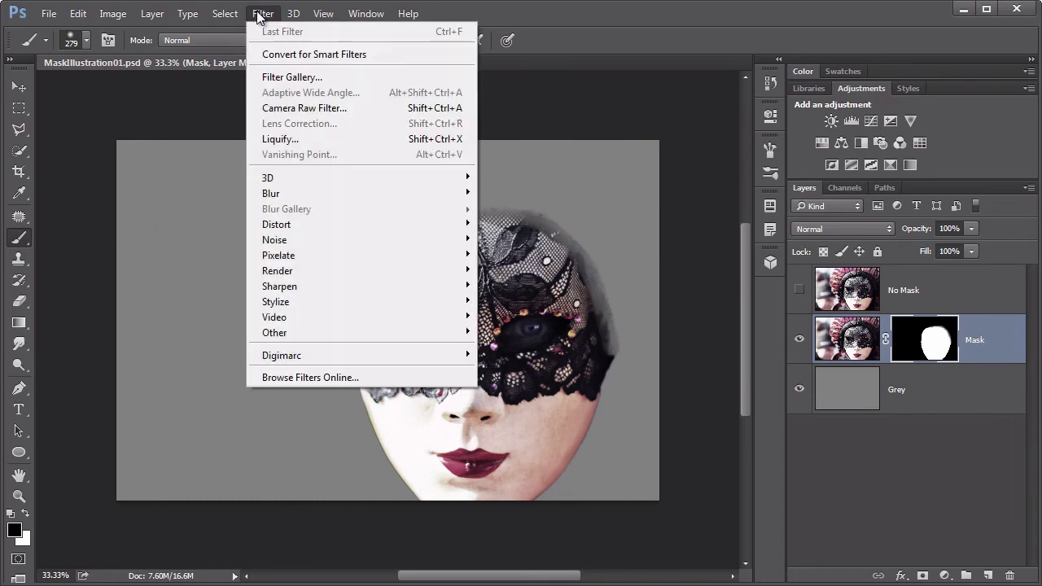
left_click(297, 76)
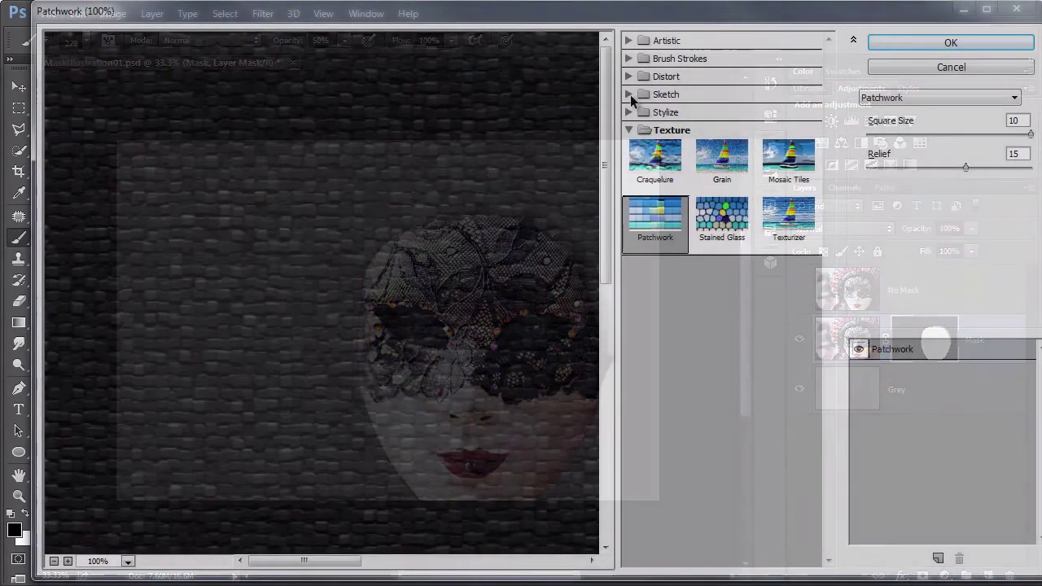
left_click(630, 95)
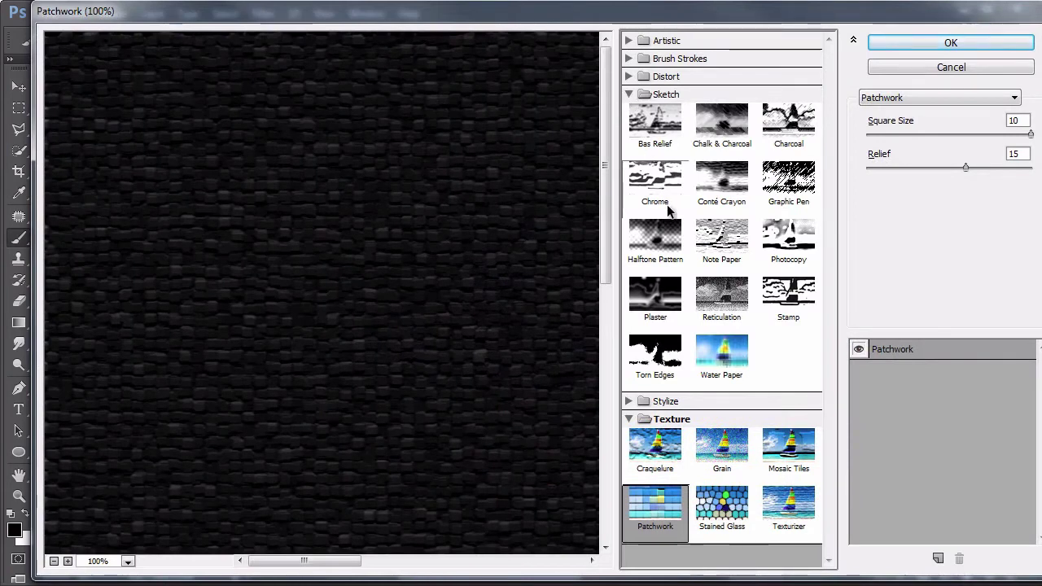
left_click(656, 363)
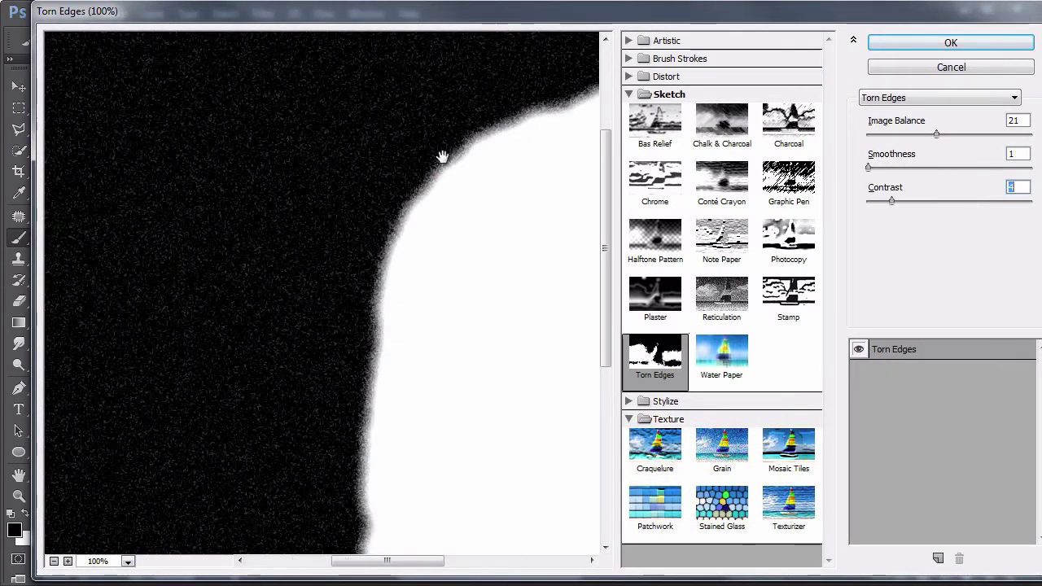
left_click_drag(441, 156, 395, 162)
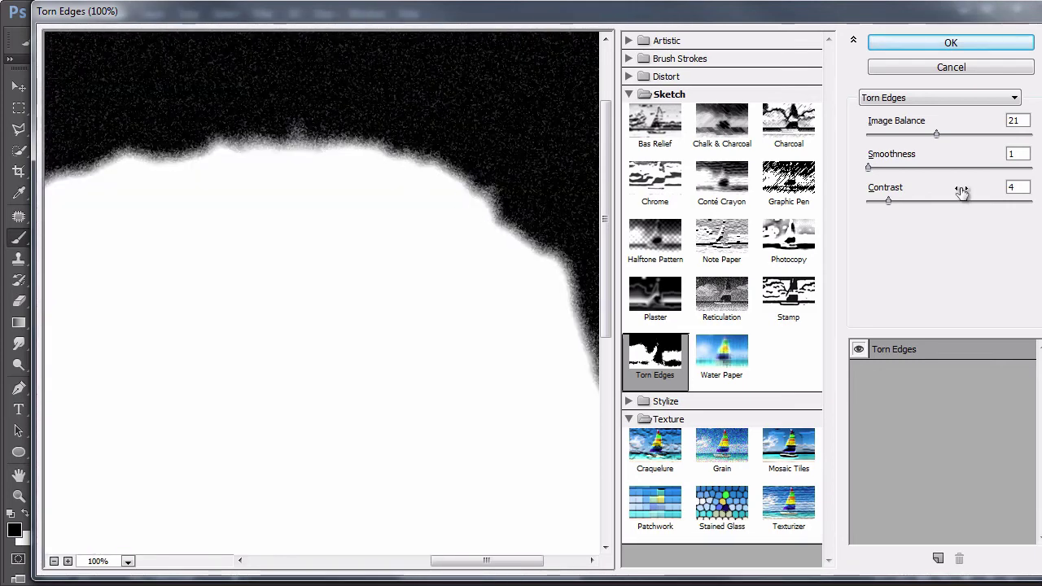
left_click_drag(891, 197, 897, 200)
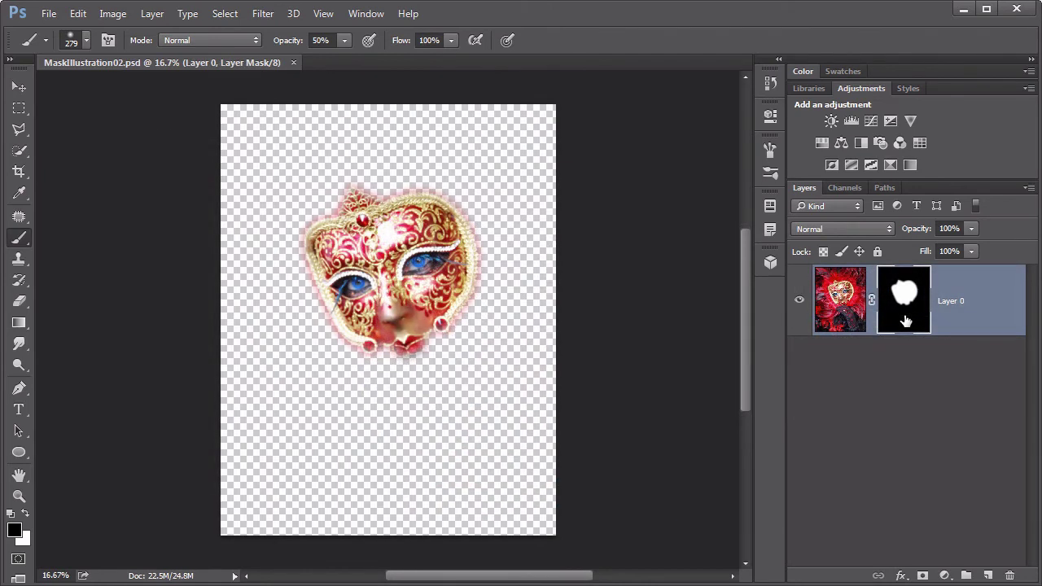
In the mask's Properties, lower Density to preview the effect, then reset it to 100%
left_click(768, 116)
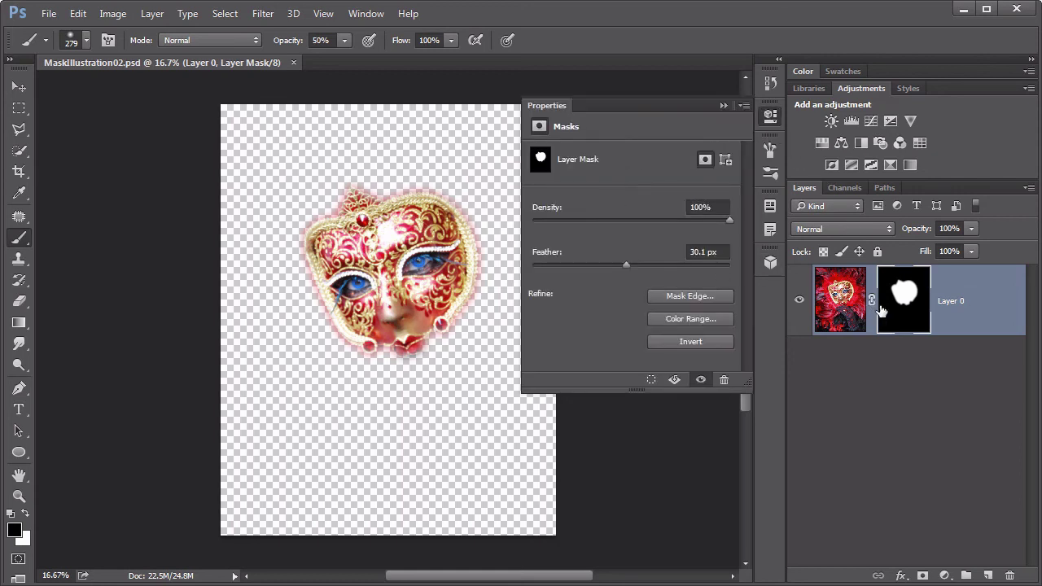
scroll(442, 367, "right", 2)
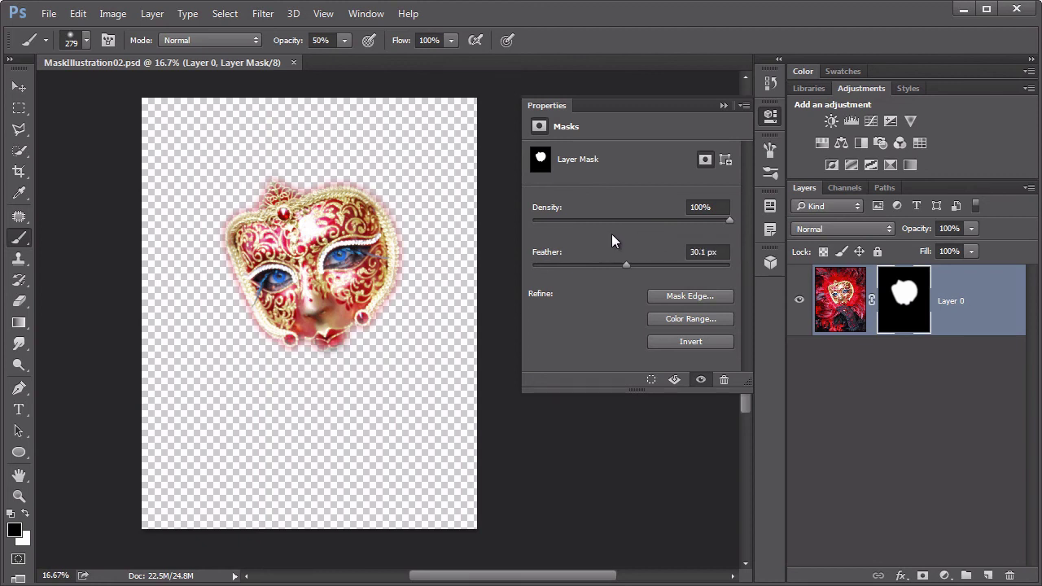
left_click_drag(733, 225, 640, 235)
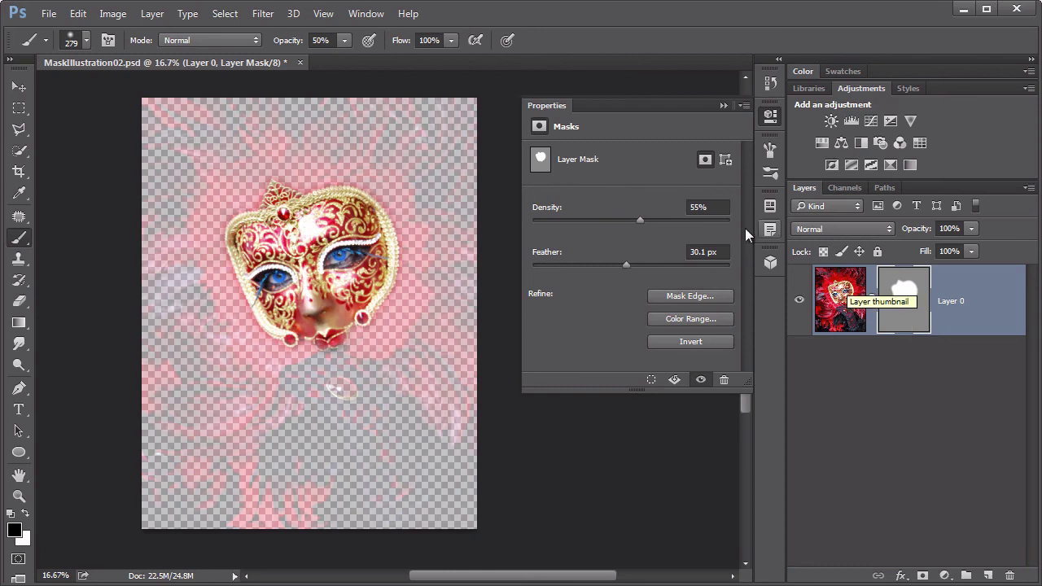
left_click_drag(637, 217, 589, 220)
type("100")
key("Return")
Set the mask Feather to 32.3 px and temporarily disable the mask to compare
left_click_drag(626, 264, 568, 263)
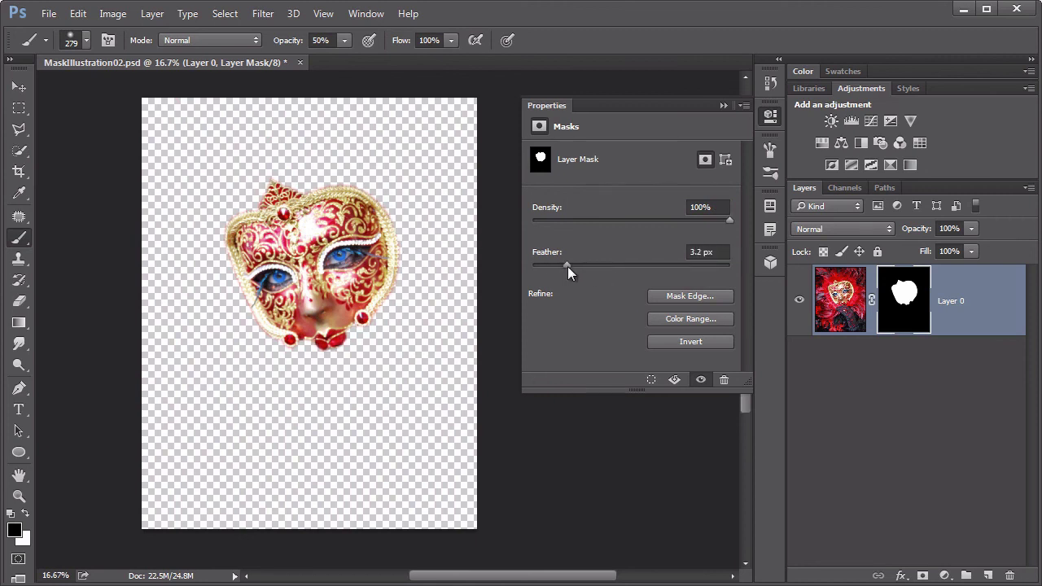
left_click_drag(567, 266, 628, 265)
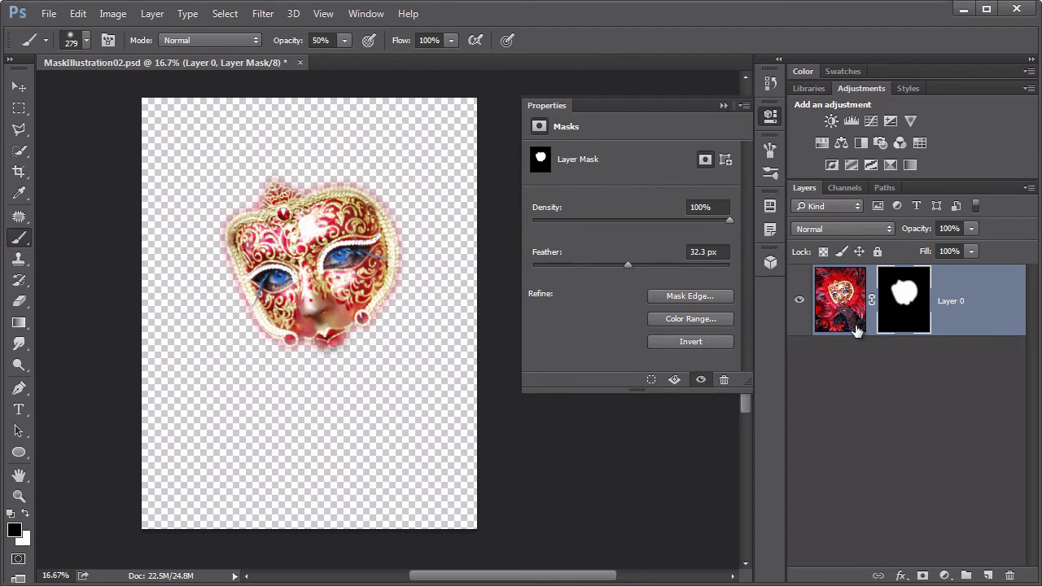
left_click(899, 317, "shift")
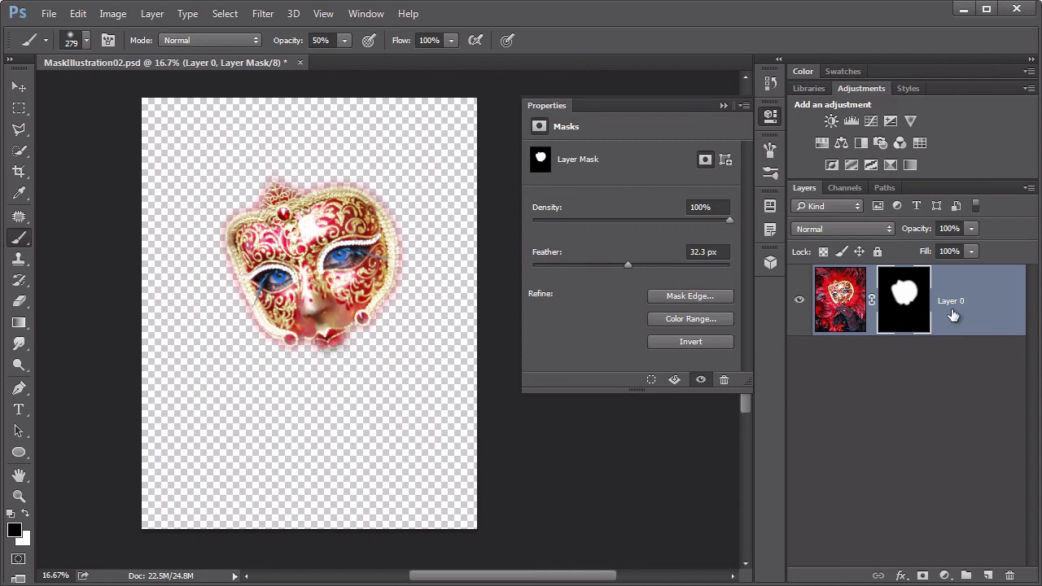
left_click(909, 323, "alt")
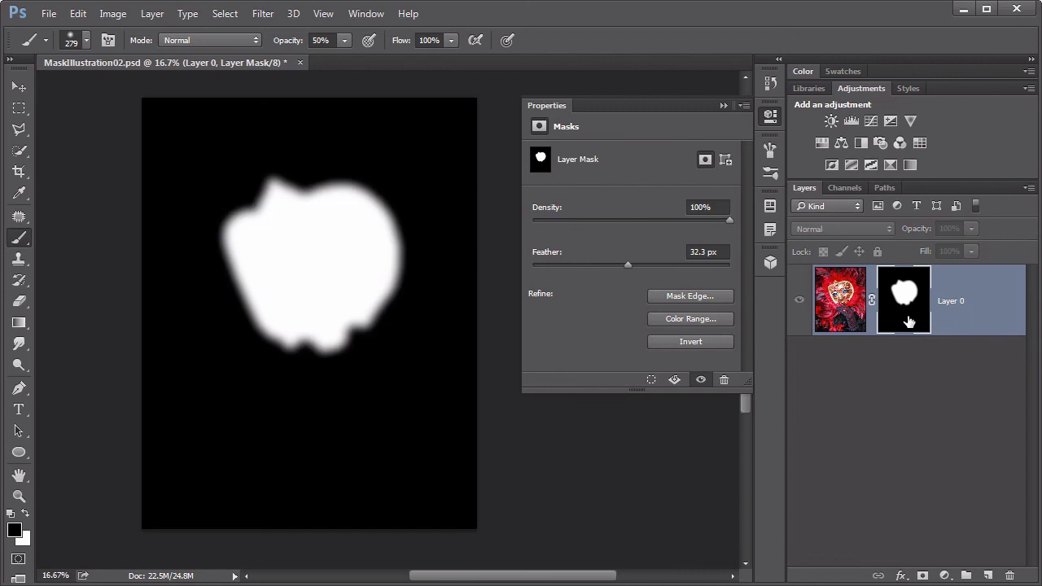